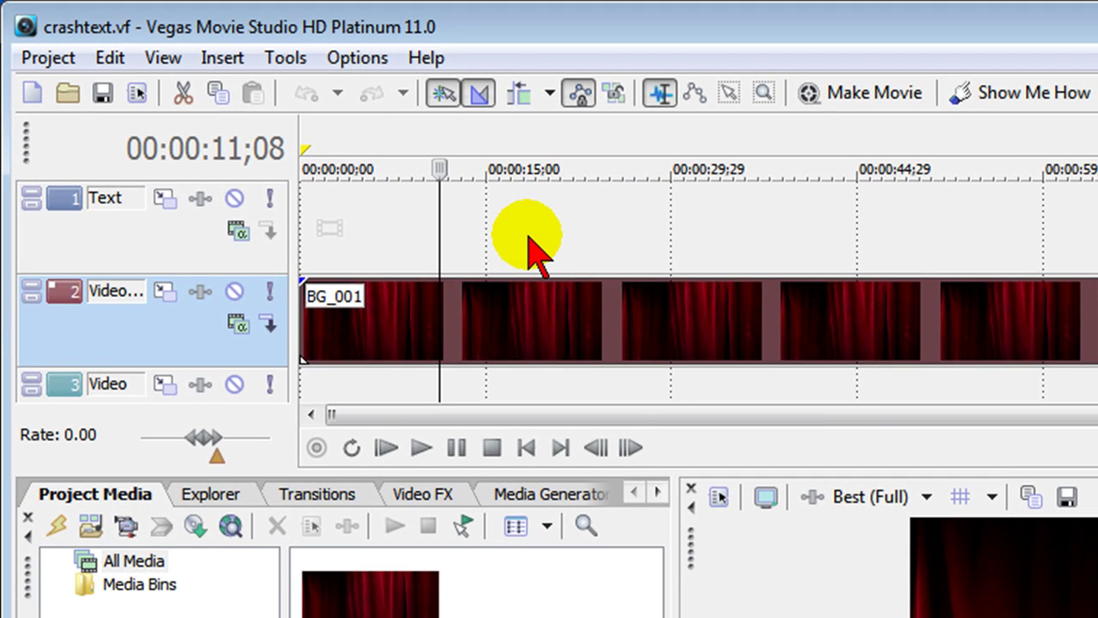
# Insert a Sony Titles & Text 'Sample Text' title and drag it down to location 0.50, 0.75
pyautogui.rightClick(312, 139)
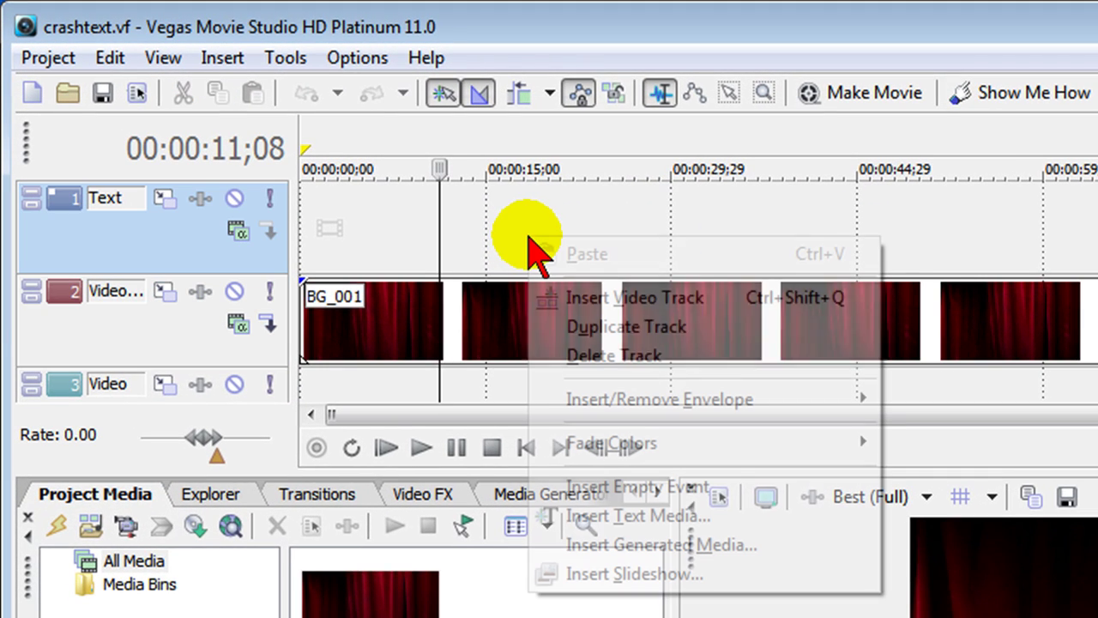
pyautogui.click(652, 517)
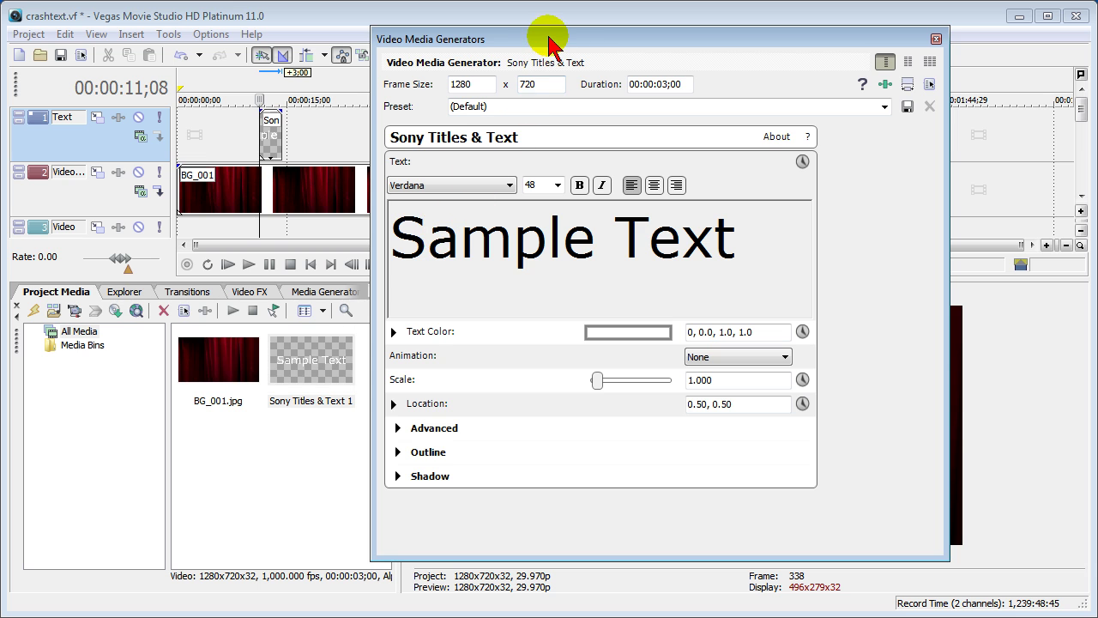
pyautogui.moveTo(544, 40); pyautogui.dragTo(226, 25)
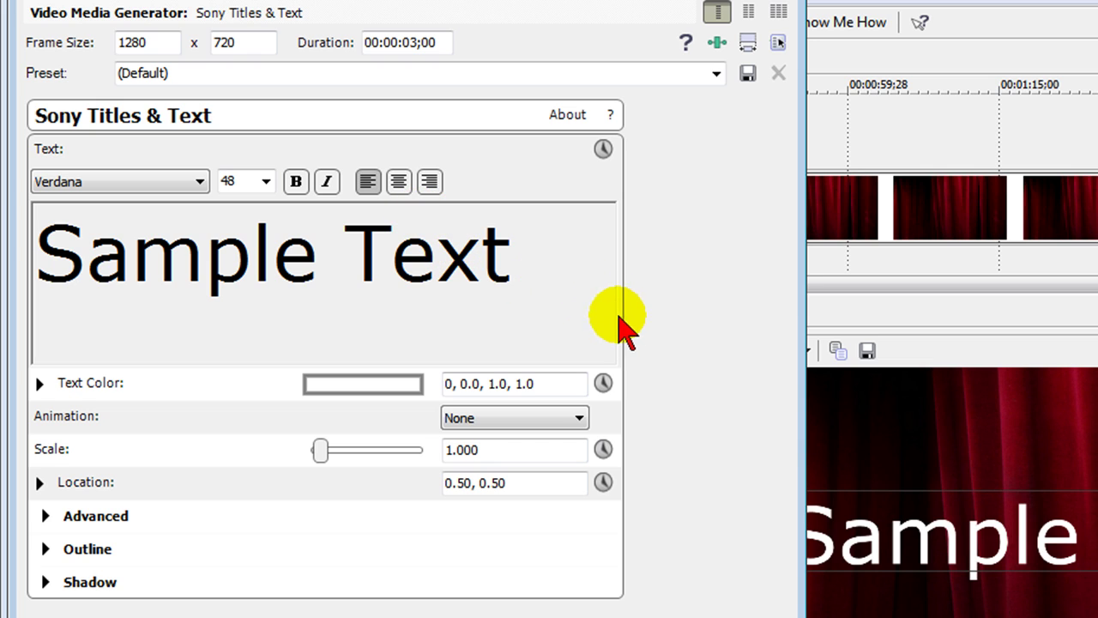
pyautogui.moveTo(807, 326); pyautogui.dragTo(735, 309)
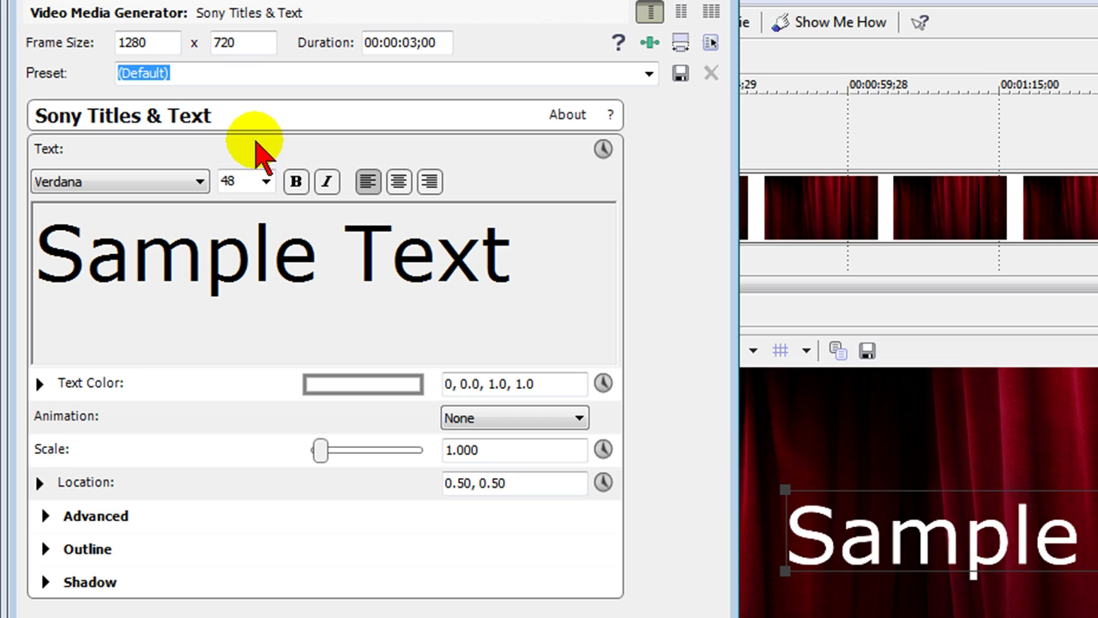
pyautogui.moveTo(970, 520); pyautogui.dragTo(966, 468)
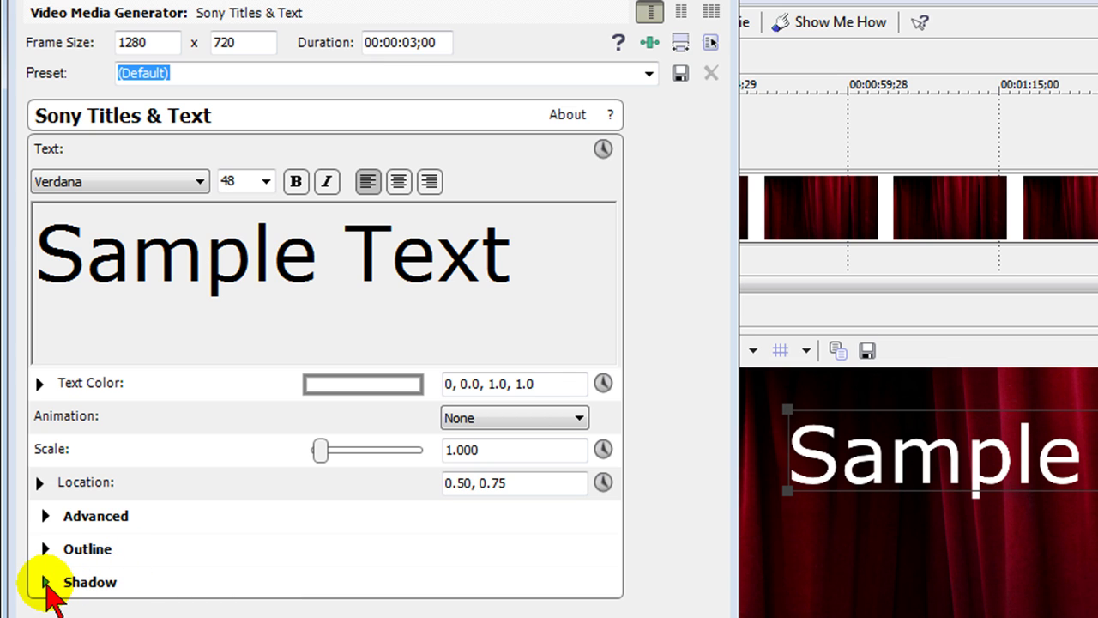
# Expand the Shadow section, adjust Shadow Offset X, and tick Shadow Enable, crashing Vegas
pyautogui.click(48, 583)
pyautogui.scroll(-2, 47, 558)
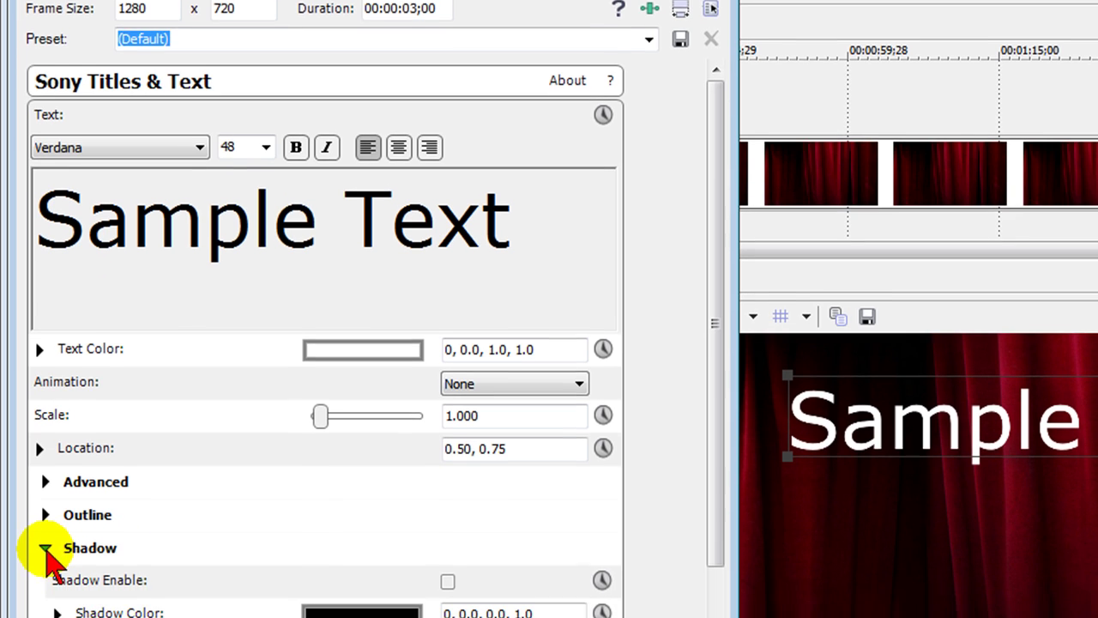
pyautogui.moveTo(712, 343); pyautogui.dragTo(714, 395)
pyautogui.moveTo(376, 519); pyautogui.dragTo(400, 522)
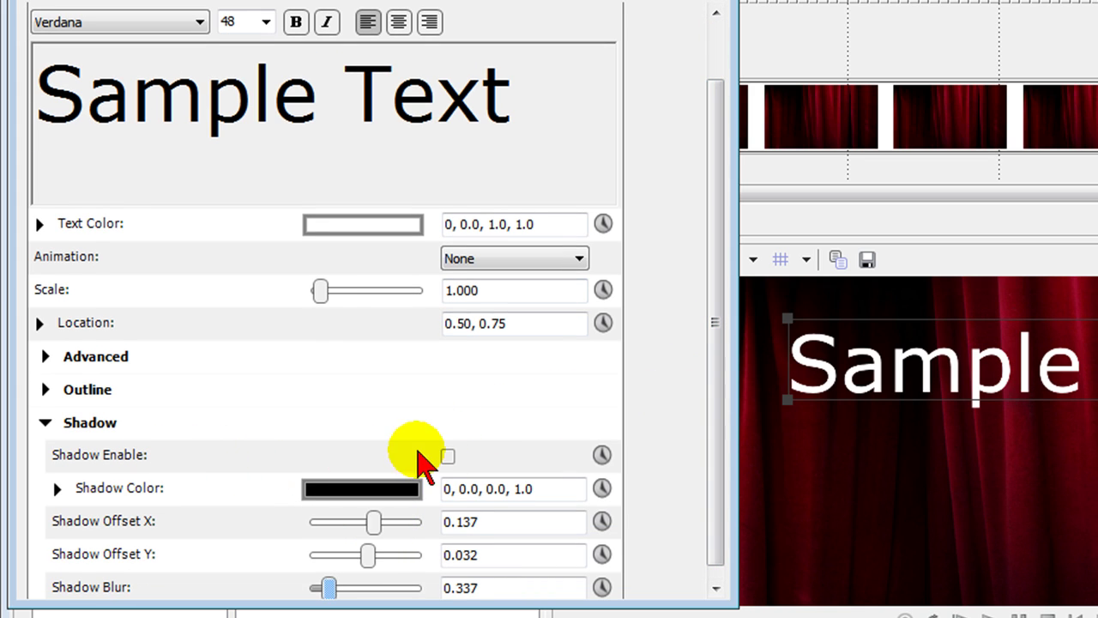
pyautogui.click(447, 456)
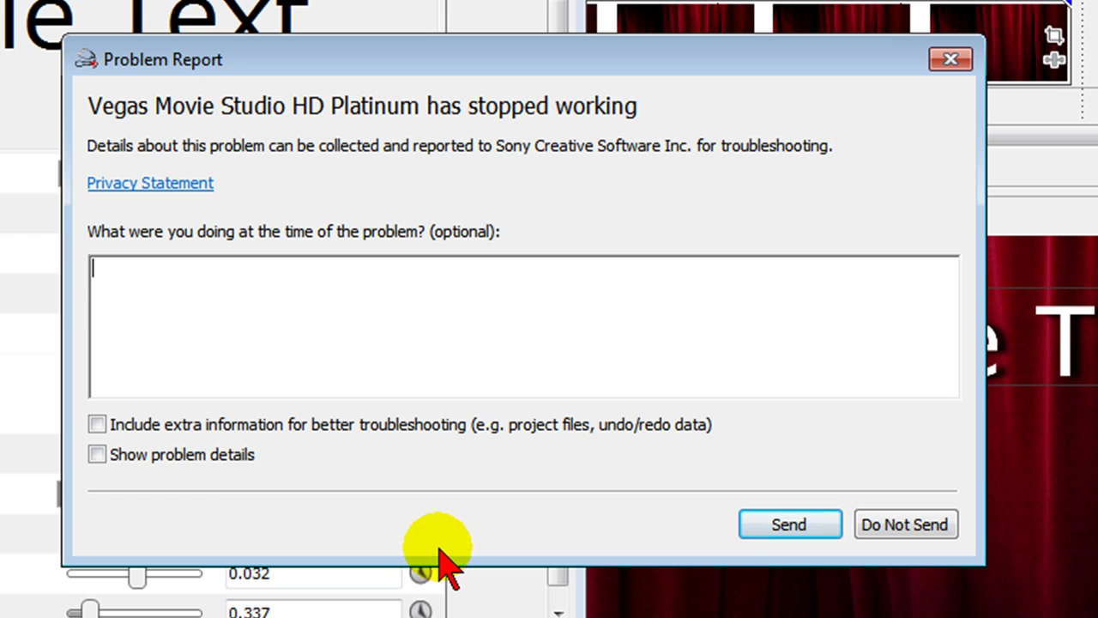
# Dismiss the Problem Report dialog without sending it
pyautogui.click(887, 527)
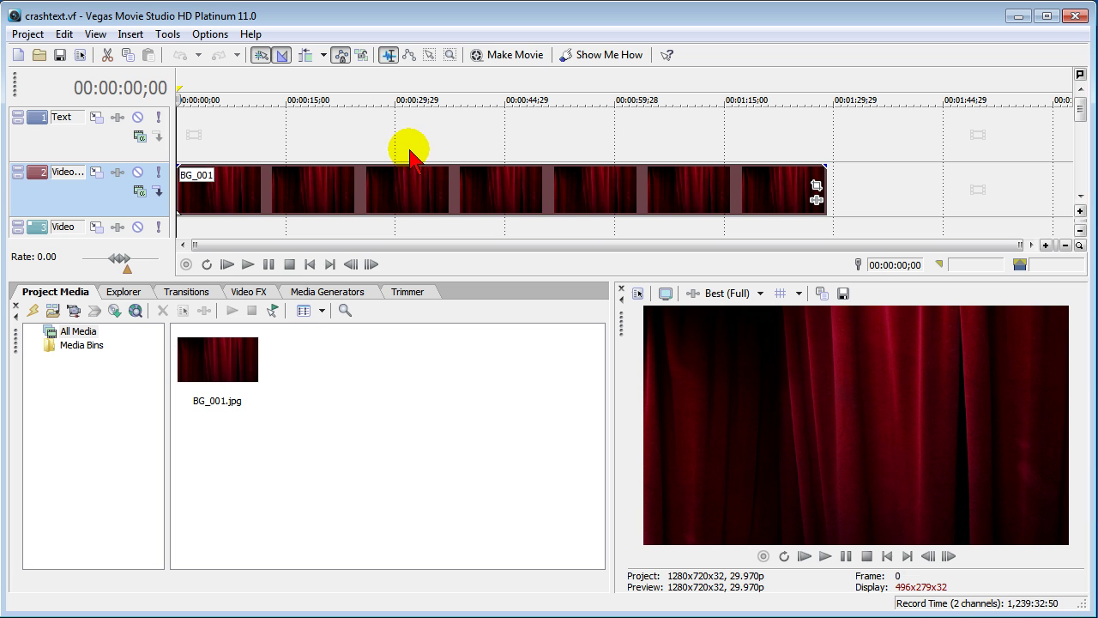
# At 00:00:25;03 on the Text track, choose Insert Generated Media to open the Plug-In Chooser
pyautogui.click(361, 146)
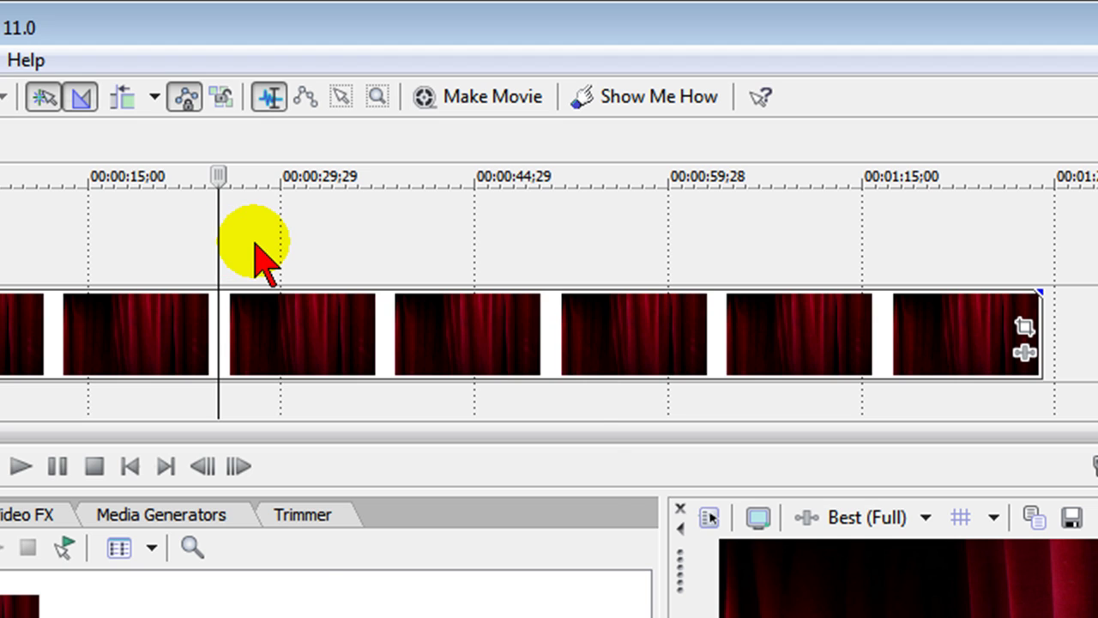
pyautogui.rightClick(254, 244)
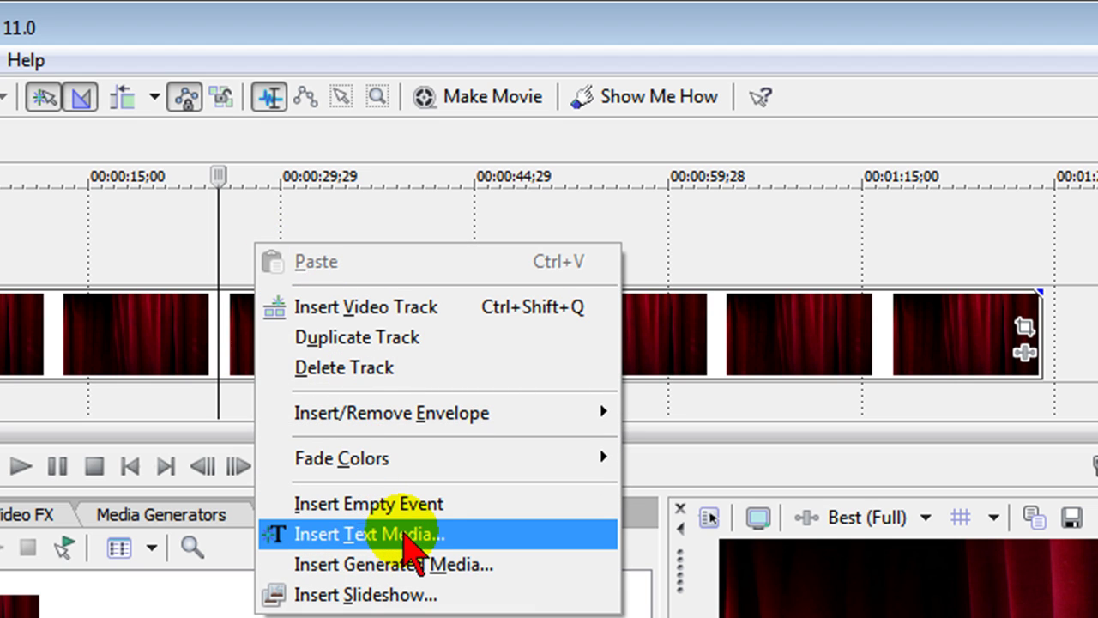
pyautogui.click(425, 573)
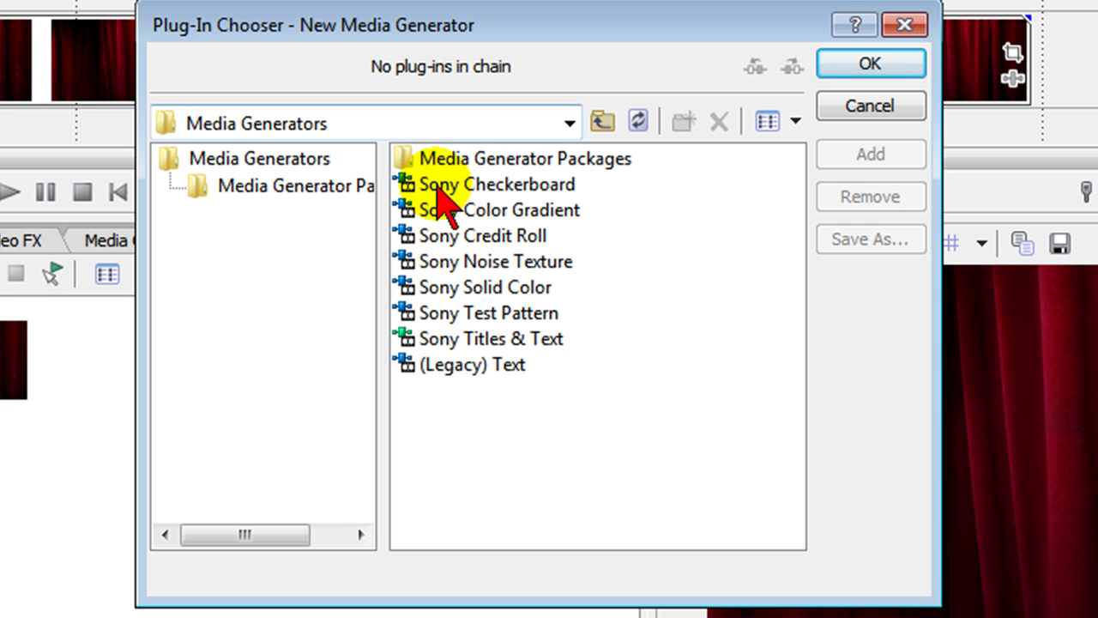
# Add a (Legacy) Text generator and place Sample Text at X -0.319, Y -0.308
pyautogui.doubleClick(477, 367)
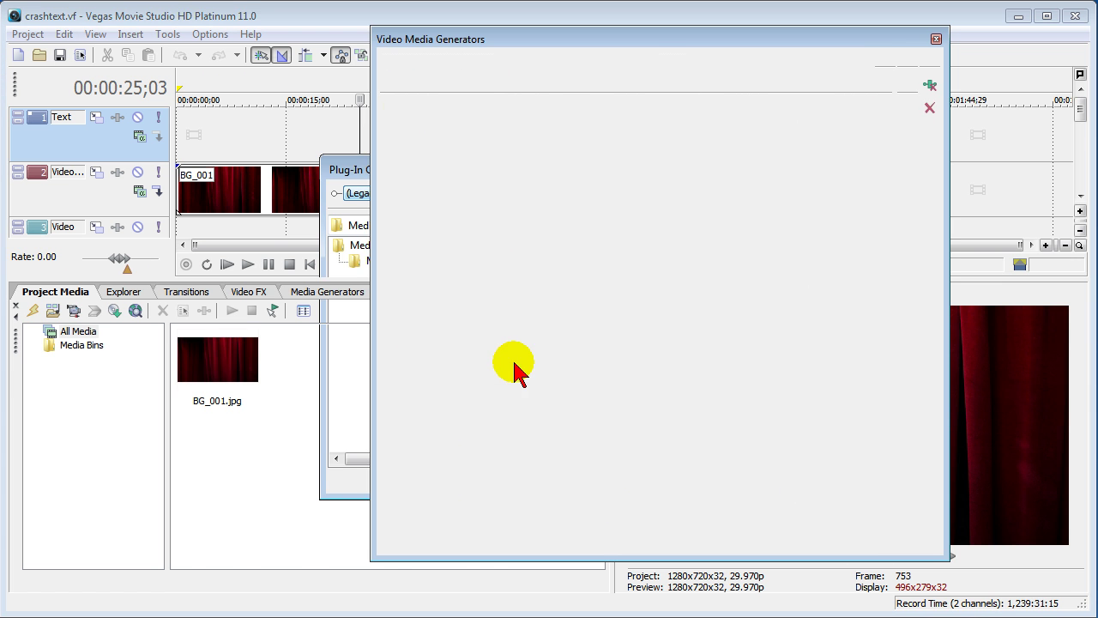
pyautogui.moveTo(642, 43); pyautogui.dragTo(302, 38)
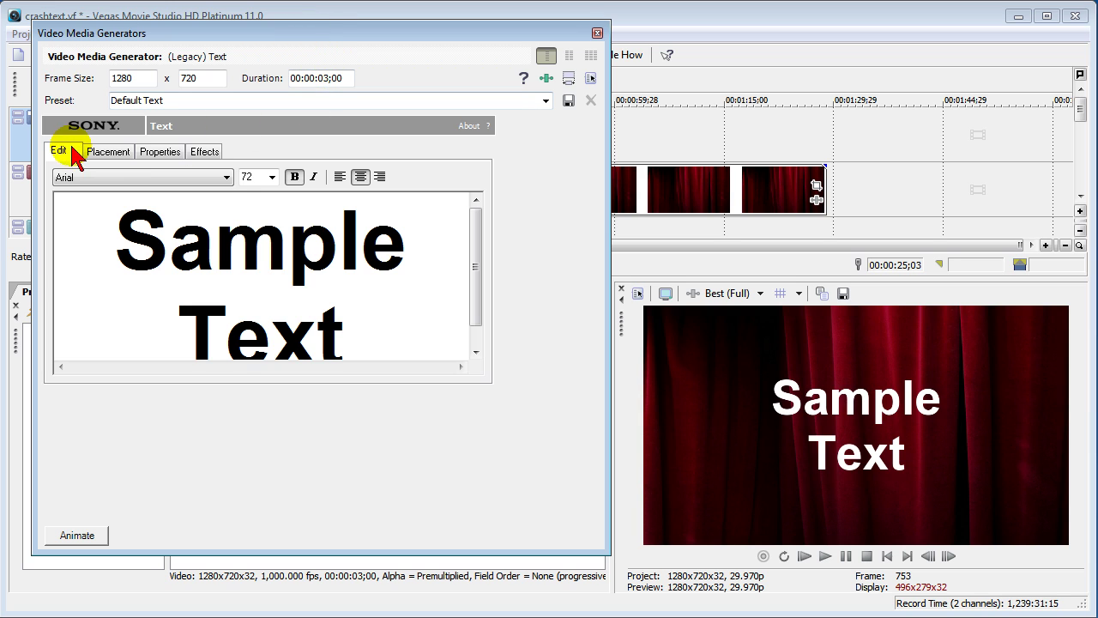
pyautogui.click(104, 154)
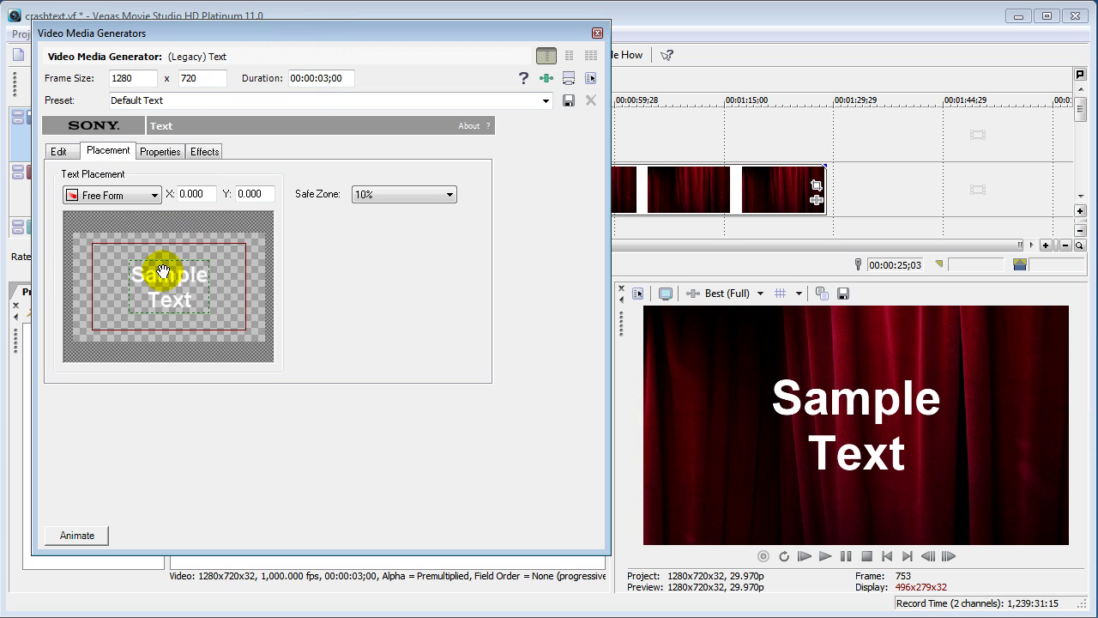
pyautogui.moveTo(163, 287); pyautogui.dragTo(133, 273)
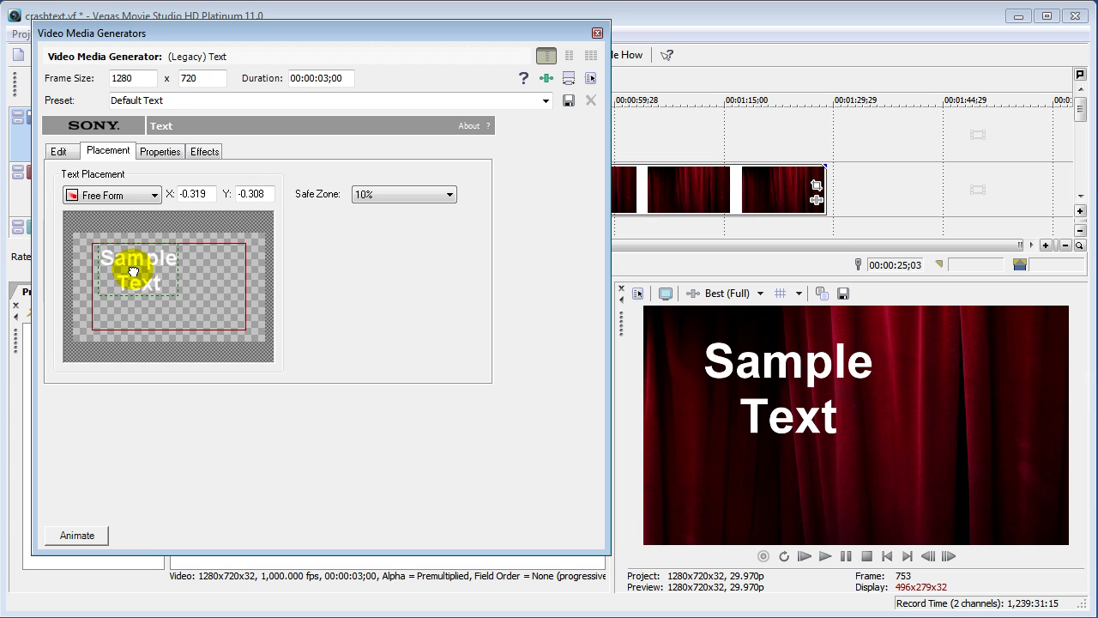
pyautogui.click(163, 153)
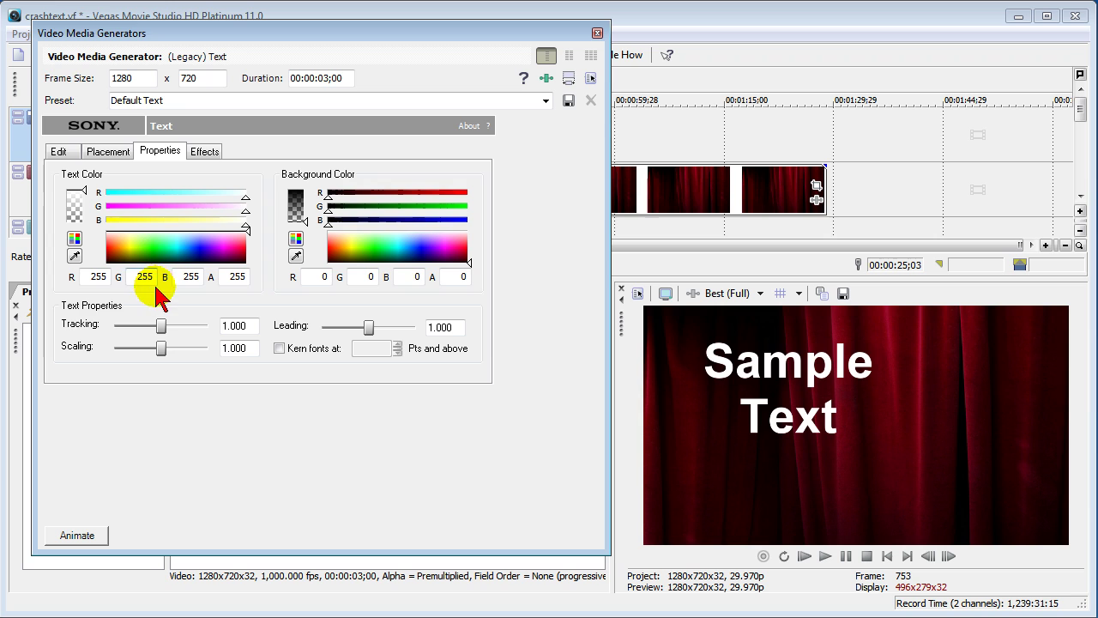
# Turn on the drop shadow with adjusted offsets and a dark red text outline
pyautogui.click(198, 156)
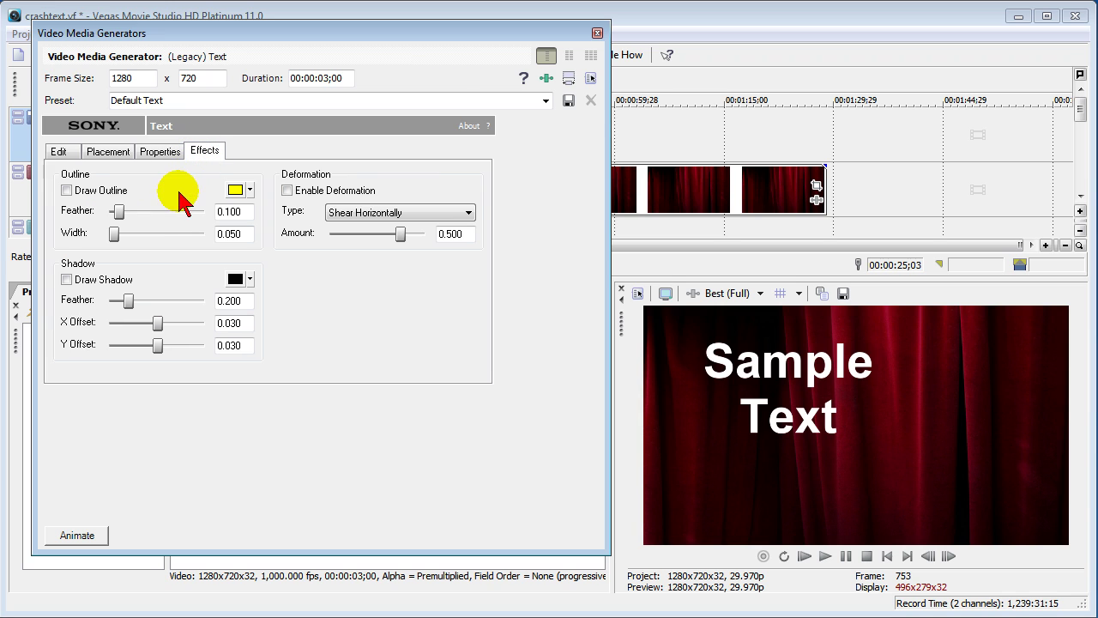
pyautogui.click(66, 279)
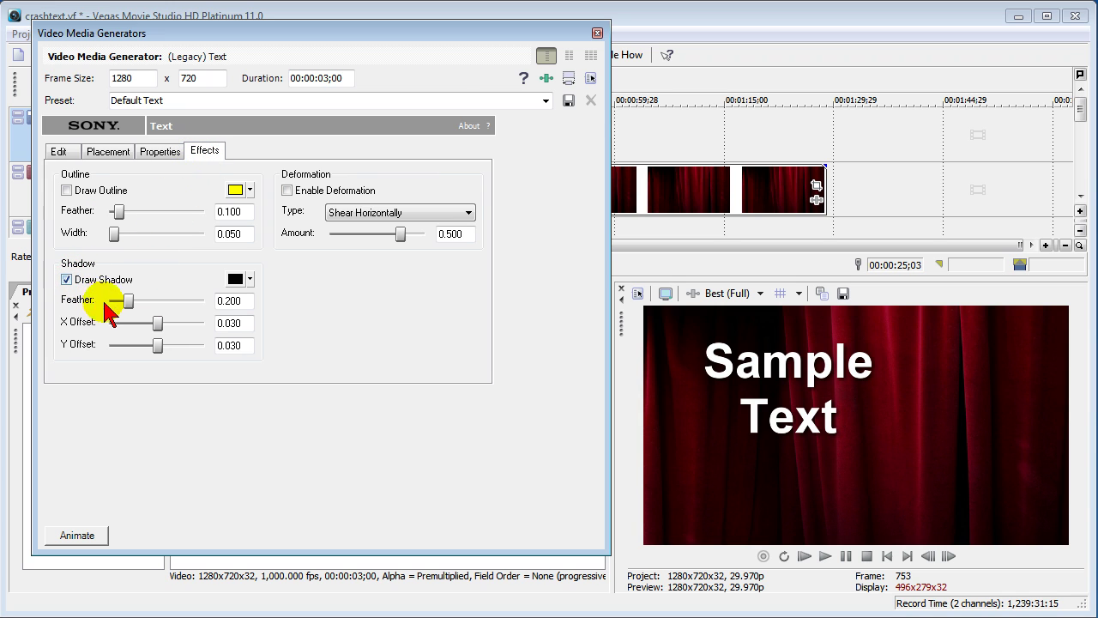
pyautogui.moveTo(157, 323)
pyautogui.mouseDown()
pyautogui.moveTo(168, 323)
pyautogui.moveTo(153, 324)
pyautogui.moveTo(161, 345)
pyautogui.moveTo(152, 345)
pyautogui.mouseUp()
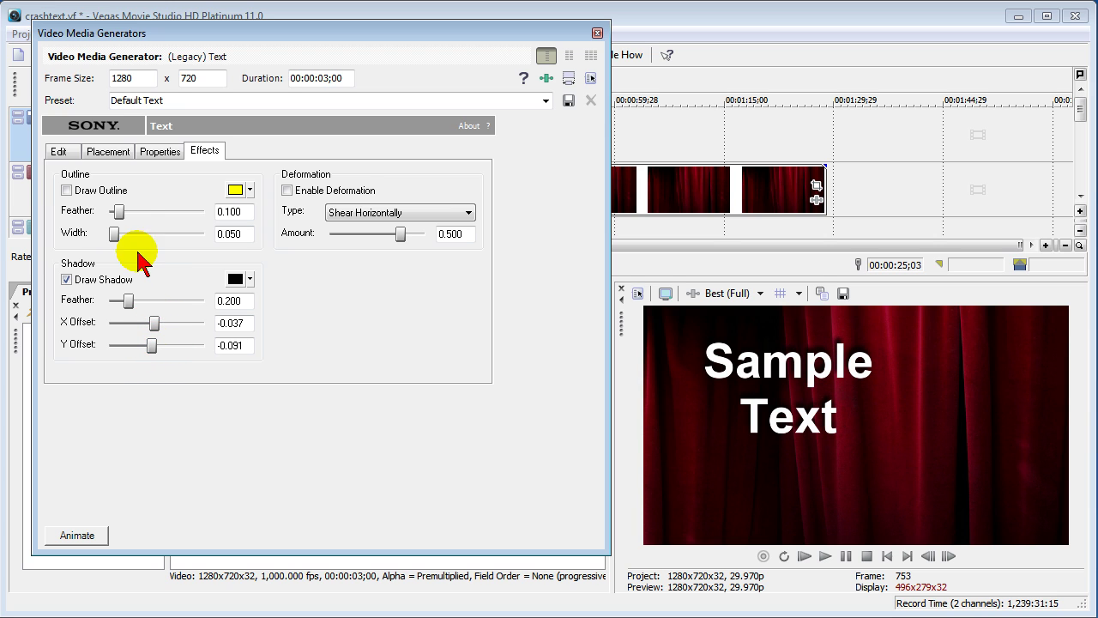
pyautogui.click(67, 192)
pyautogui.click(234, 189)
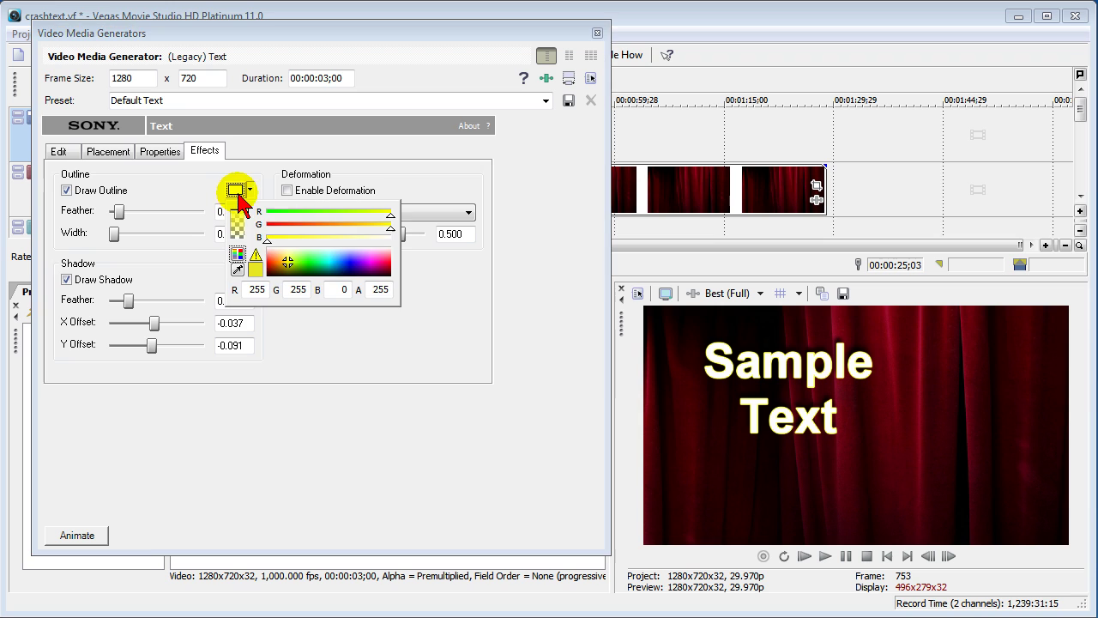
pyautogui.click(289, 275)
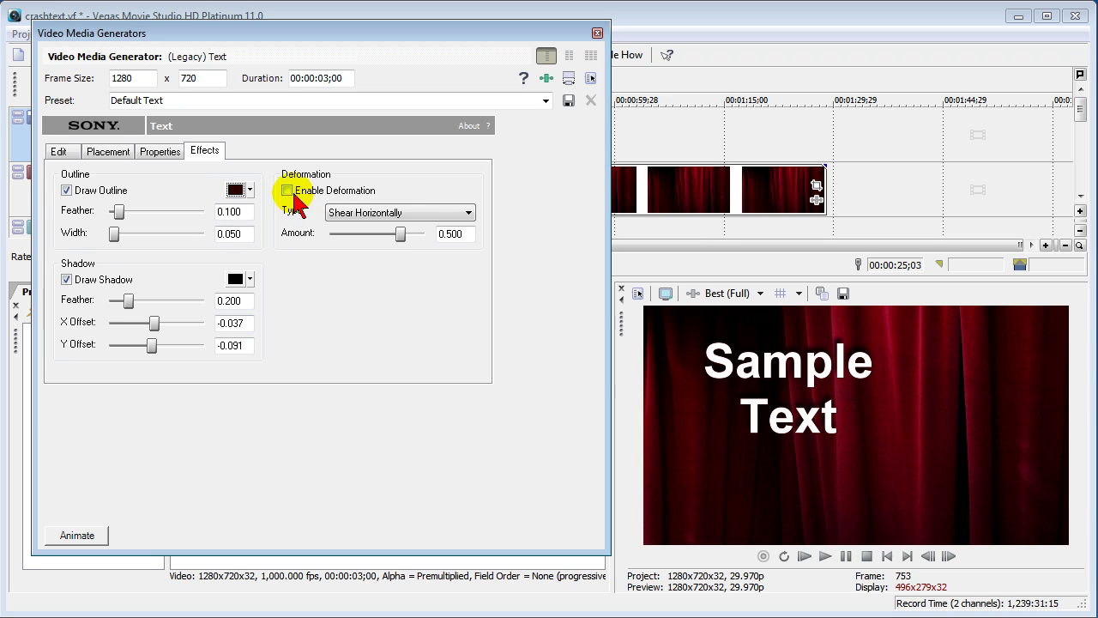
# Enable Squish Bottom deformation, close the generator, and move the cursor to 00:00:36;07
pyautogui.click(288, 191)
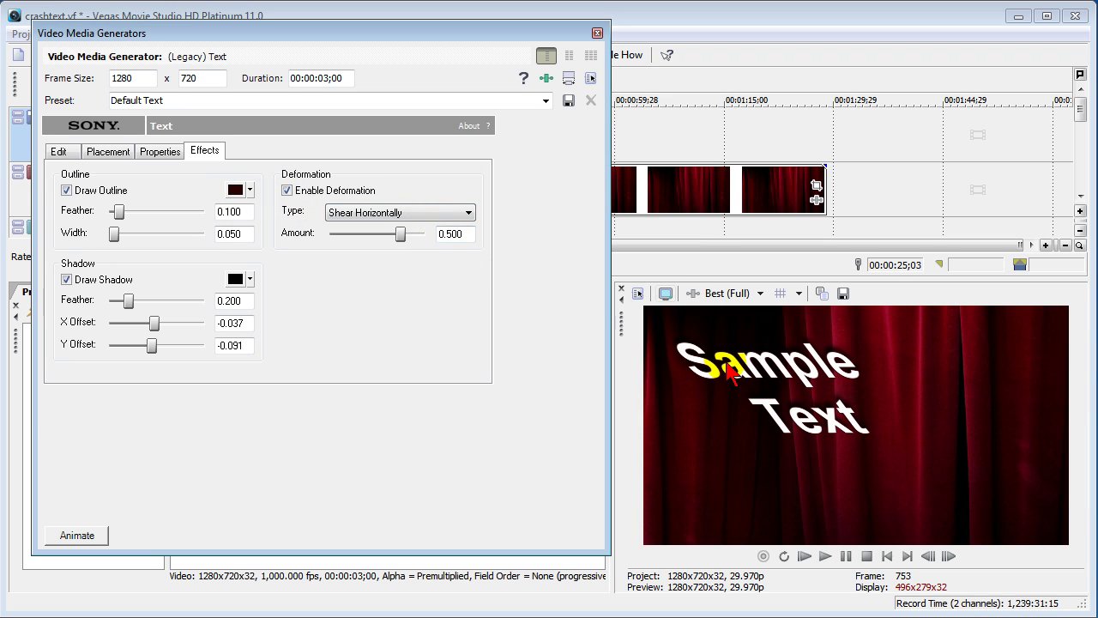
pyautogui.click(468, 213)
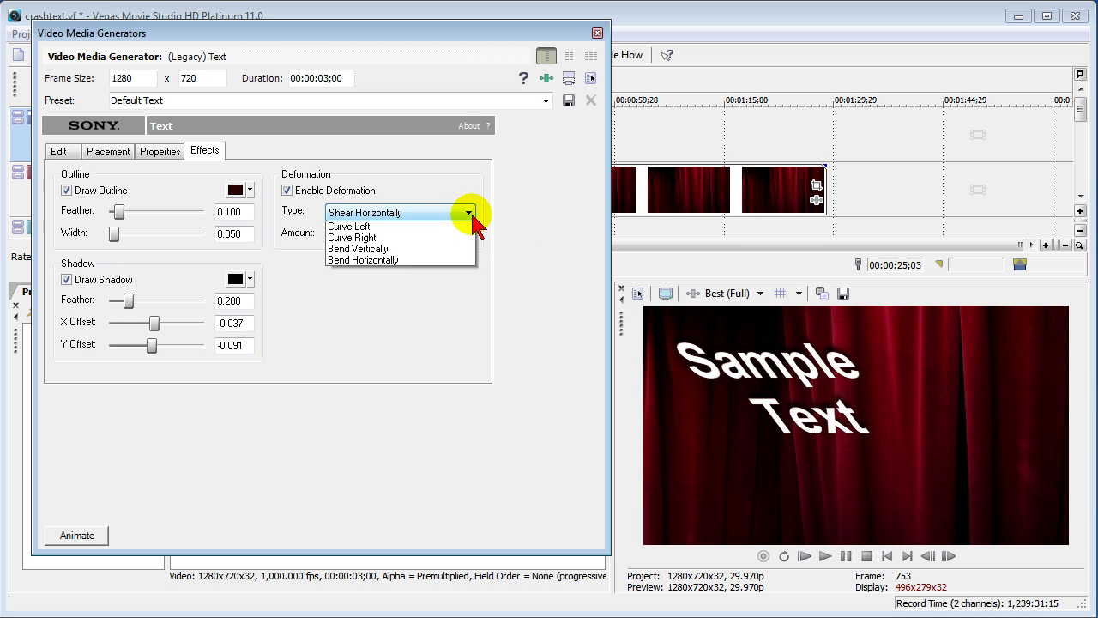
pyautogui.click(442, 262)
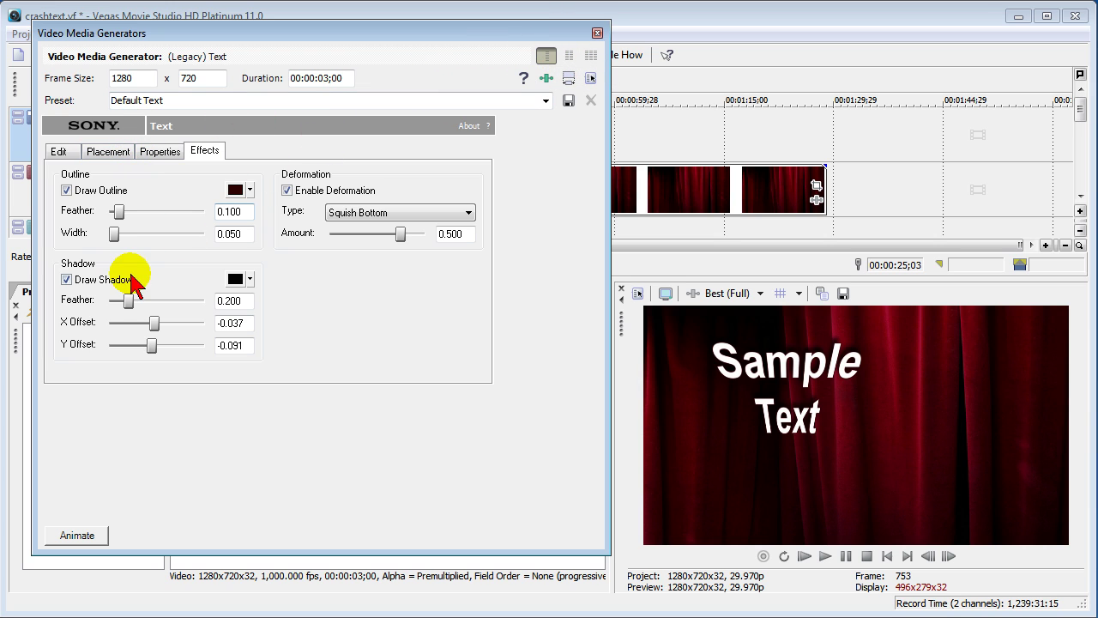
pyautogui.click(72, 534)
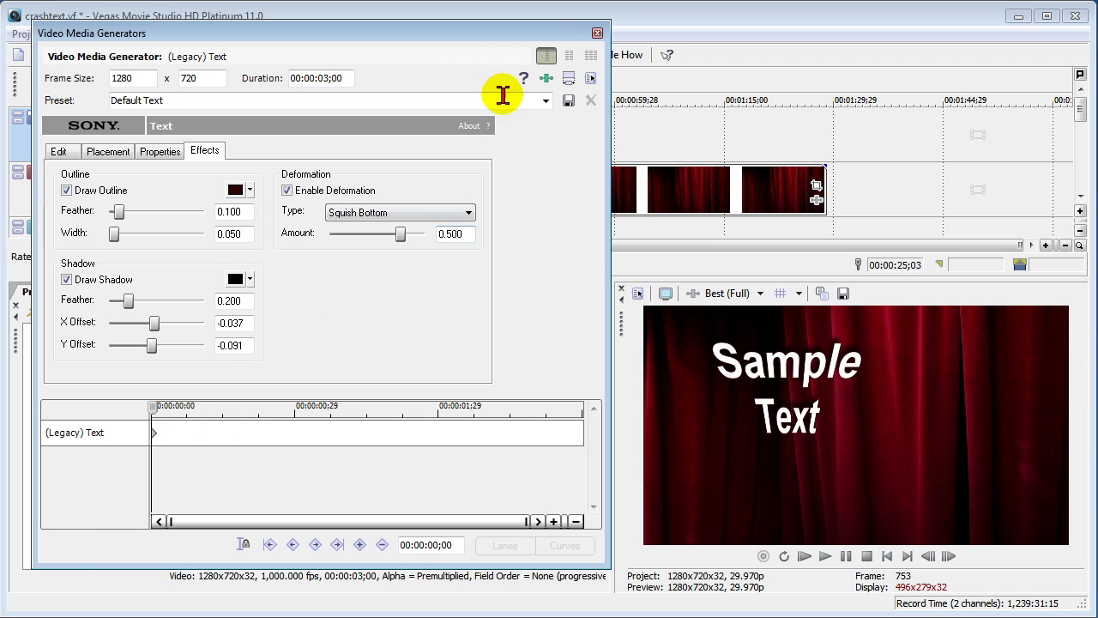
pyautogui.click(597, 34)
pyautogui.click(438, 125)
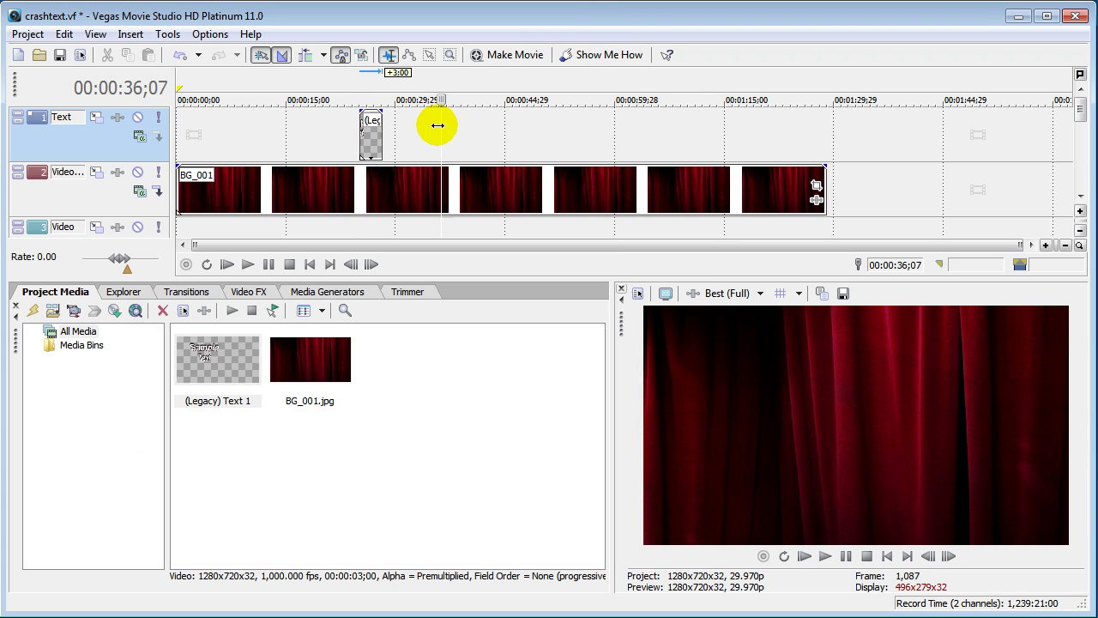
# Insert a second (Legacy) Text generated media title on the Text track at 00:00:36;07
pyautogui.rightClick(437, 126)
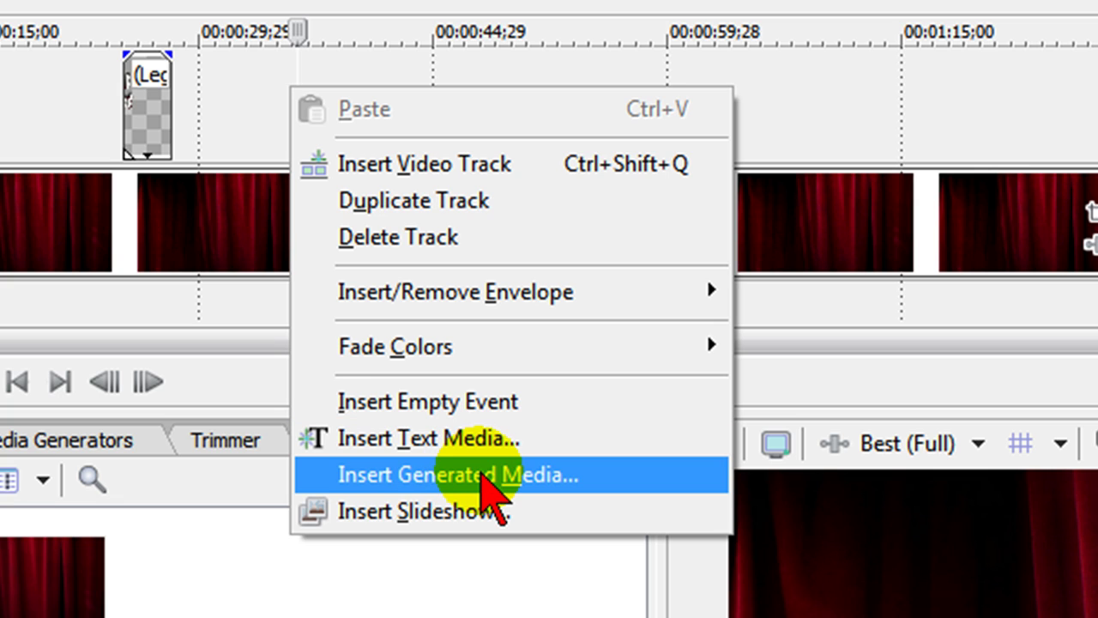
pyautogui.click(482, 475)
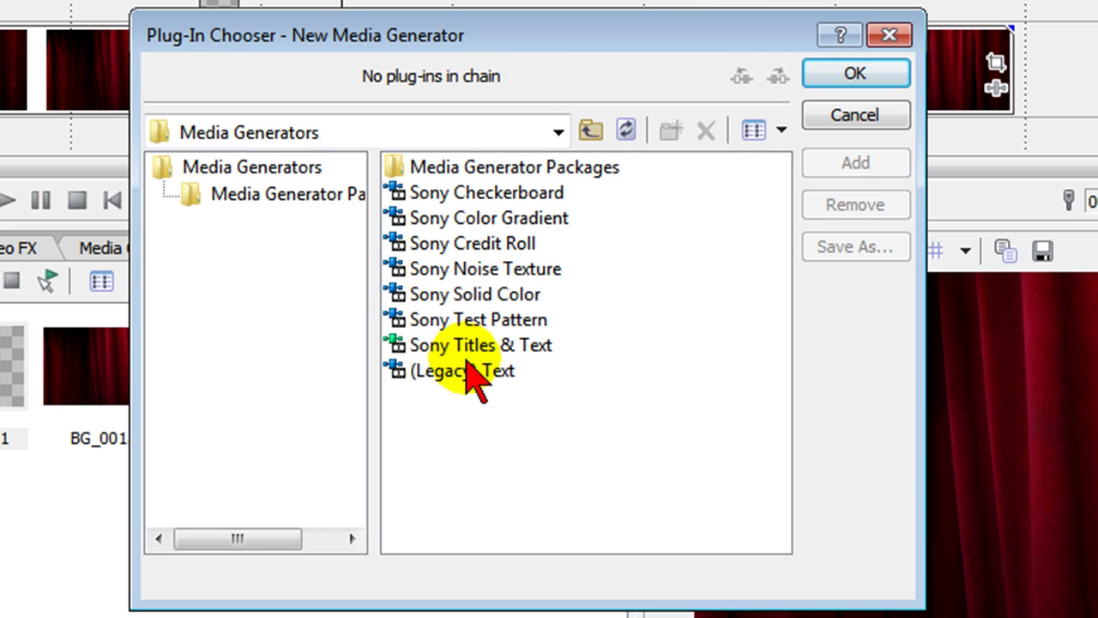
pyautogui.click(468, 367)
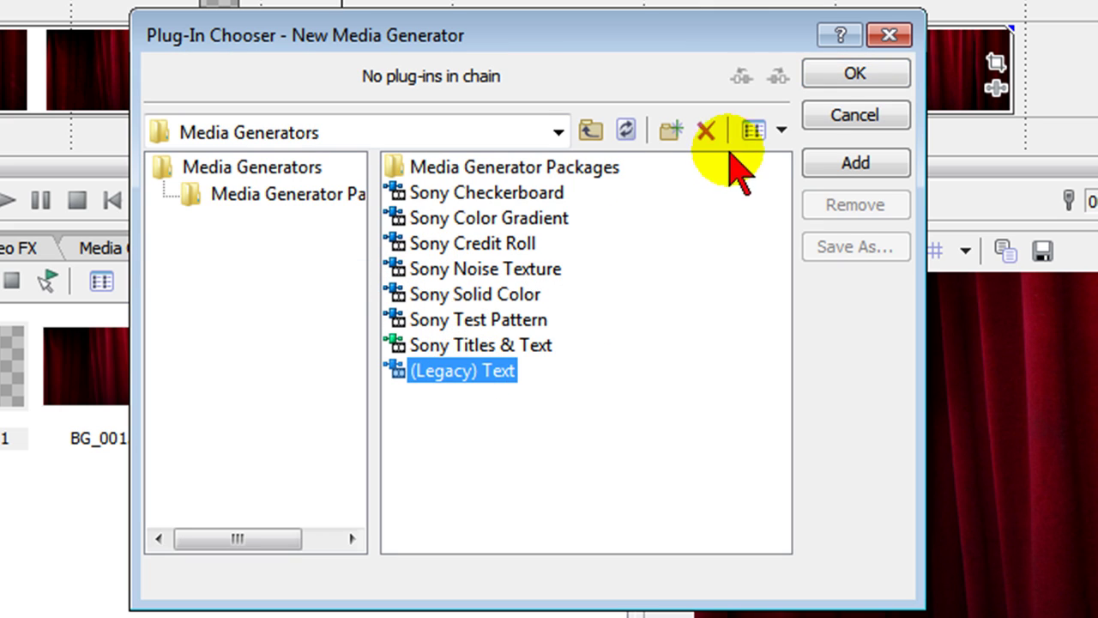
pyautogui.click(846, 73)
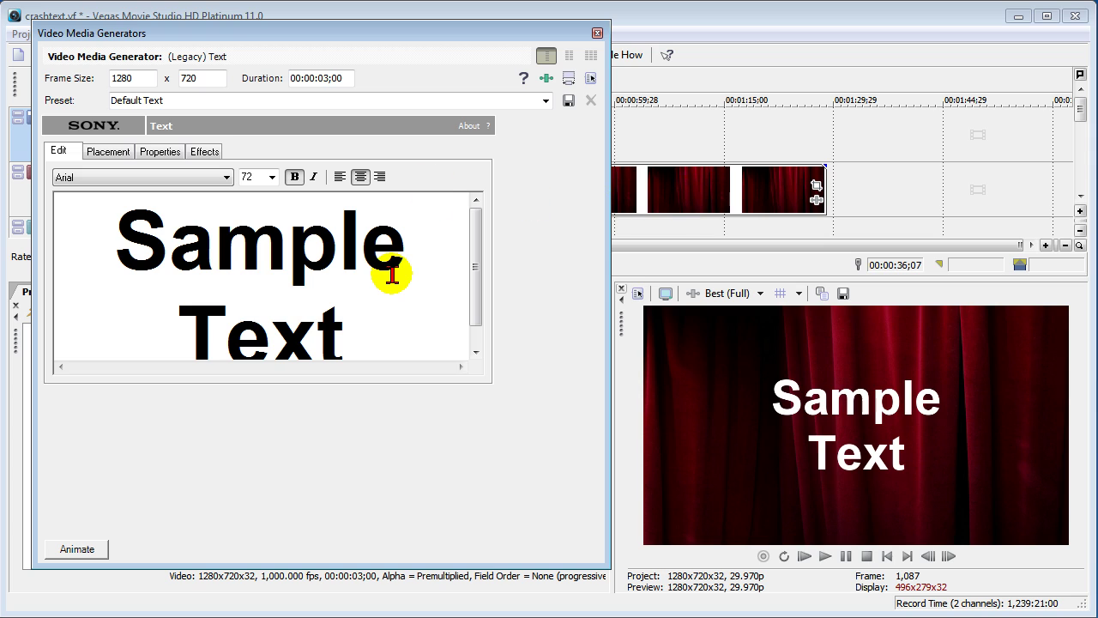